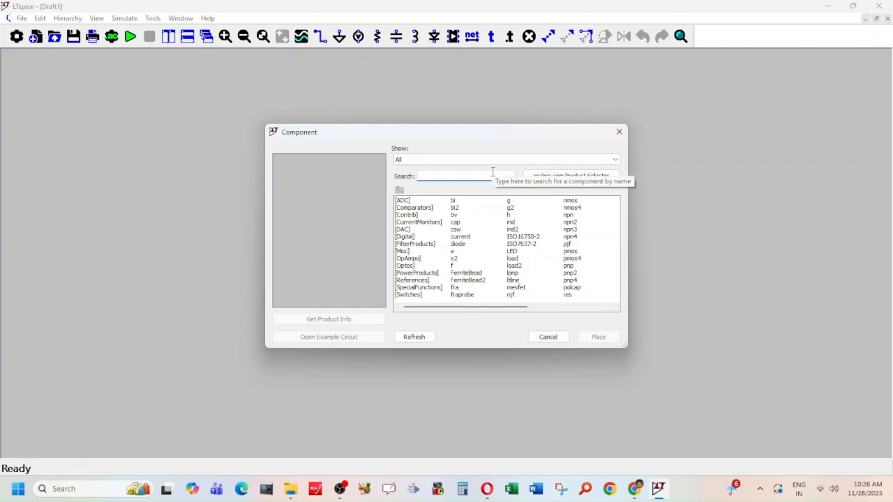
Find the OP07 op-amp in the component library and place one in the middle of the schematic.
text(op07)
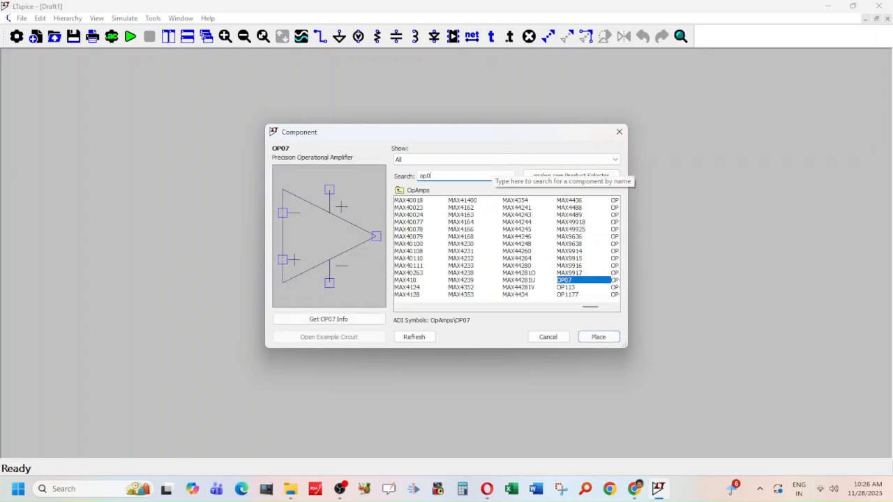
click(604, 337)
click(415, 148)
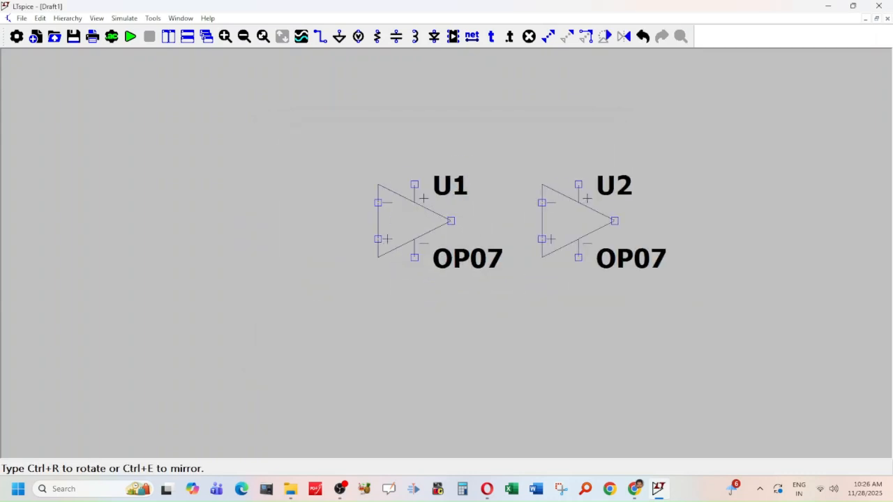
key(Escape)
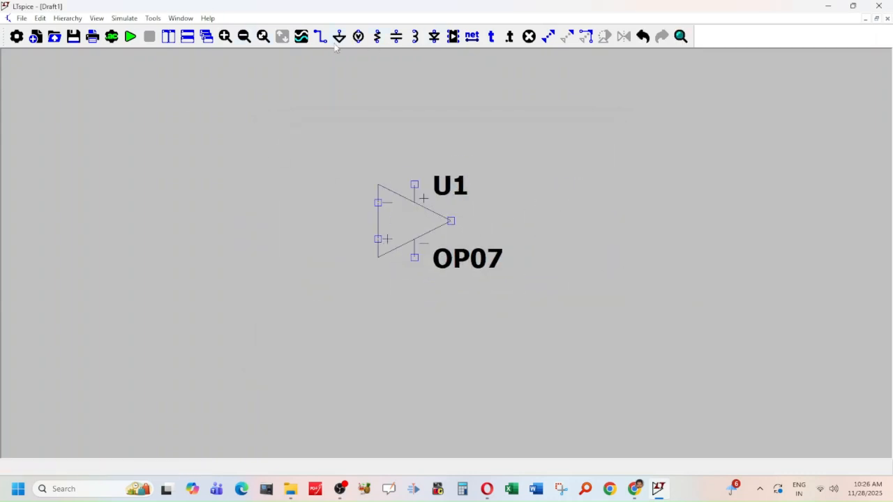
Place a voltage source above and to the left of the op-amp.
click(358, 36)
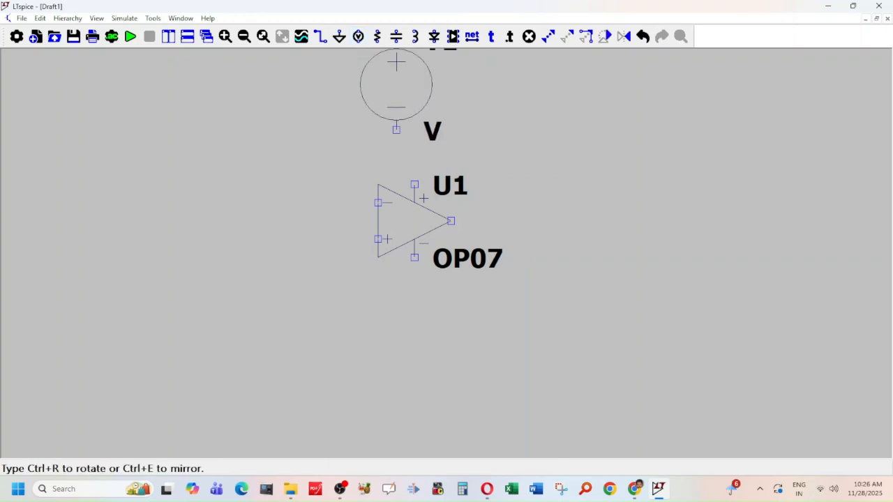
click(277, 130)
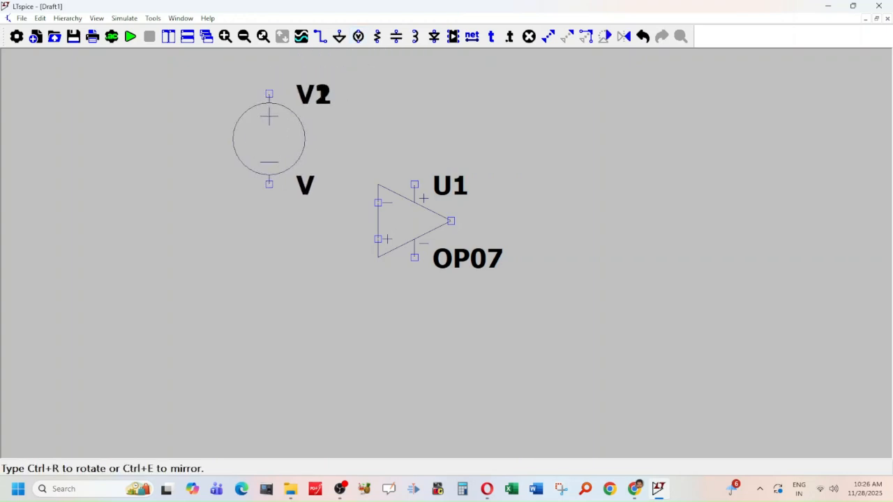
key(Escape)
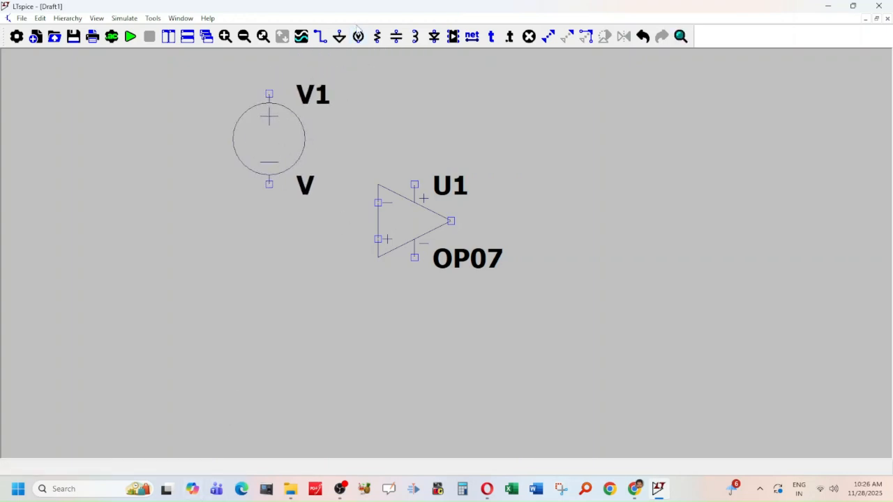
Place a second voltage source, rotated 180° so its negative terminal faces up, below and to the left of the op-amp.
click(358, 36)
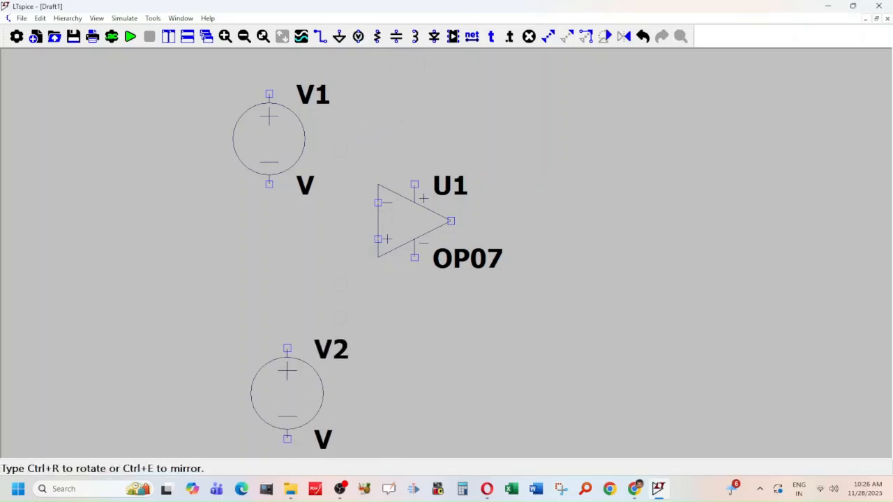
key(ctrl+r)
key(ctrl+r)
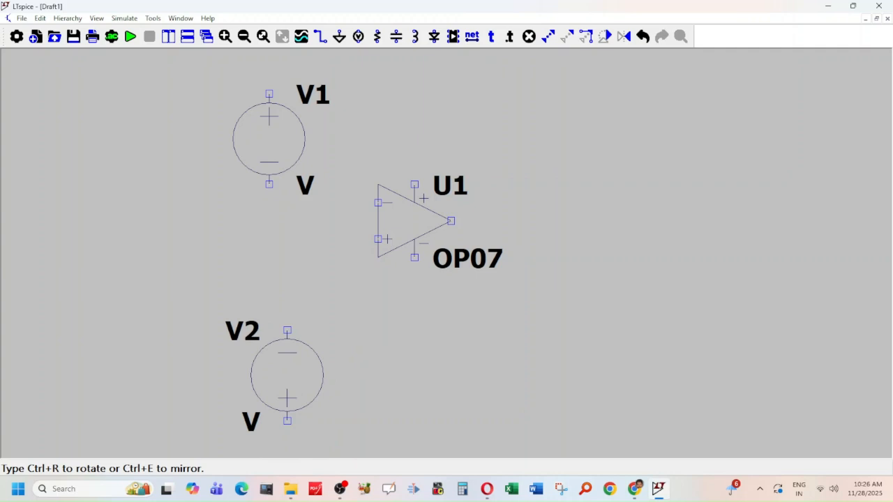
click(251, 332)
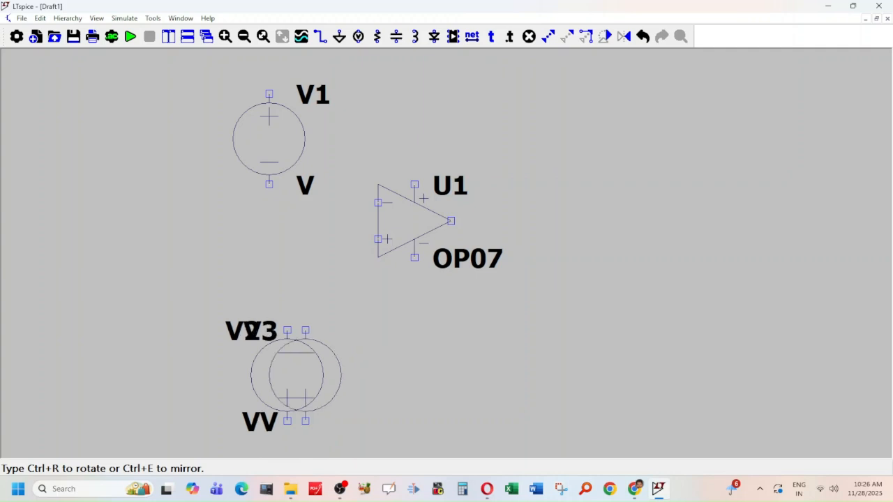
key(Escape)
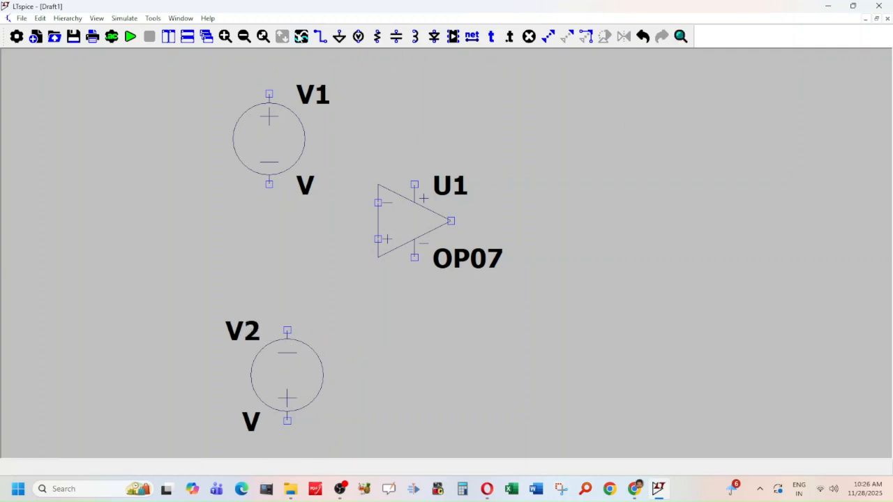
Attach ground symbols to the negative terminal of V1 and the positive terminal of V2.
click(339, 36)
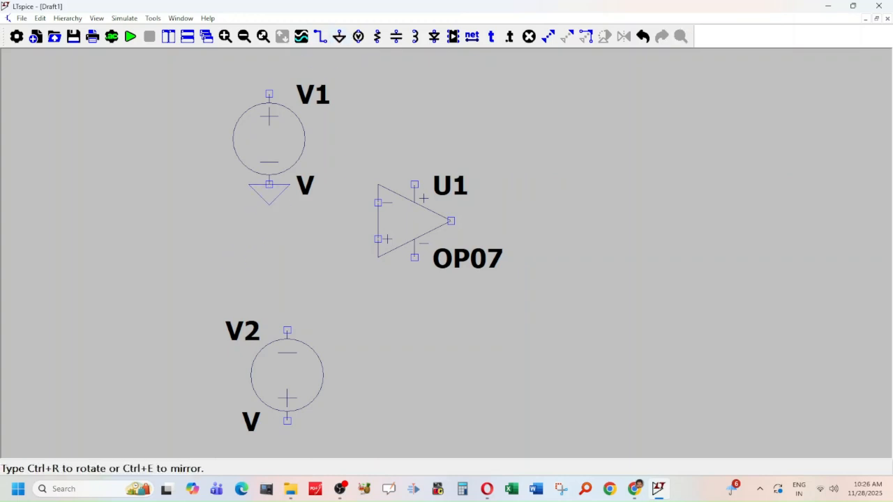
click(269, 184)
click(286, 421)
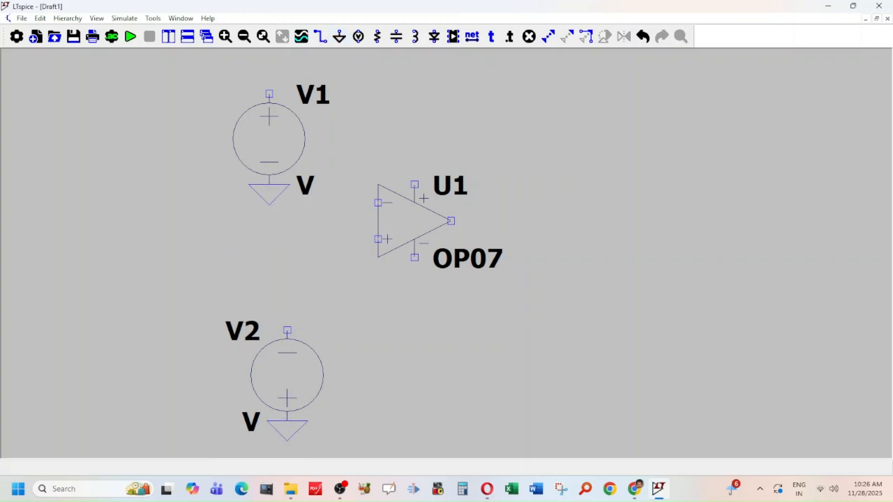
key(Escape)
Wire V1's positive terminal to the op-amp's positive supply pin and V2's negative terminal to its negative supply pin.
click(320, 37)
click(269, 75)
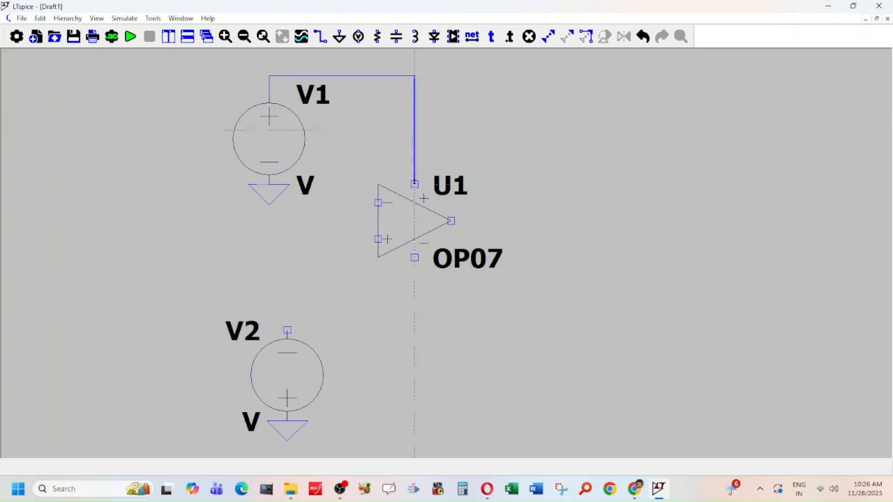
click(414, 184)
click(287, 294)
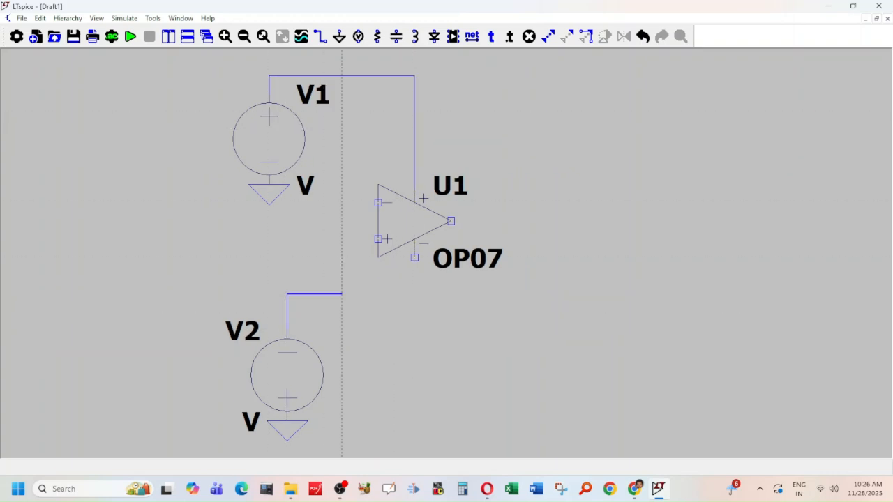
click(415, 294)
click(414, 257)
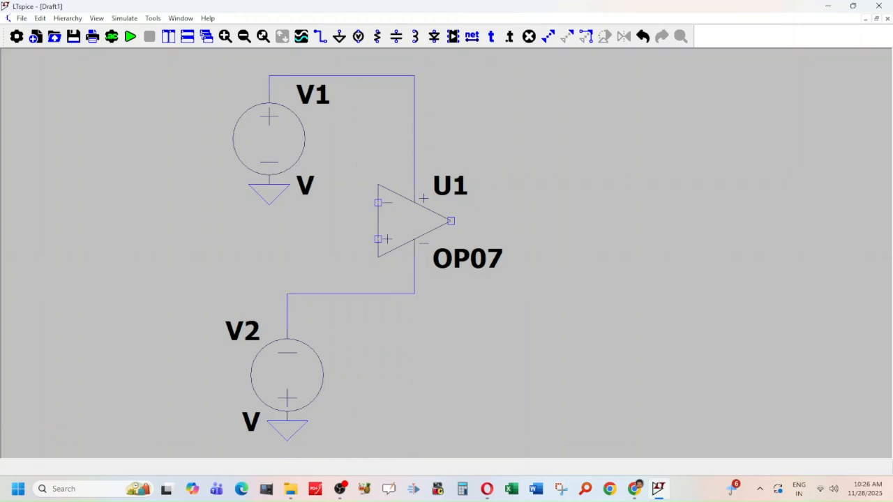
right_click(432, 258)
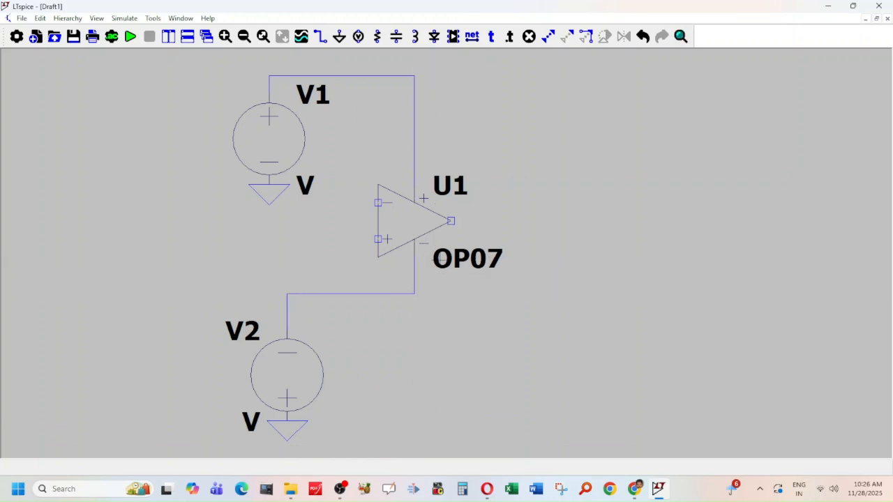
Place a ground symbol beside the op-amp and wire it to the non-inverting input.
click(339, 36)
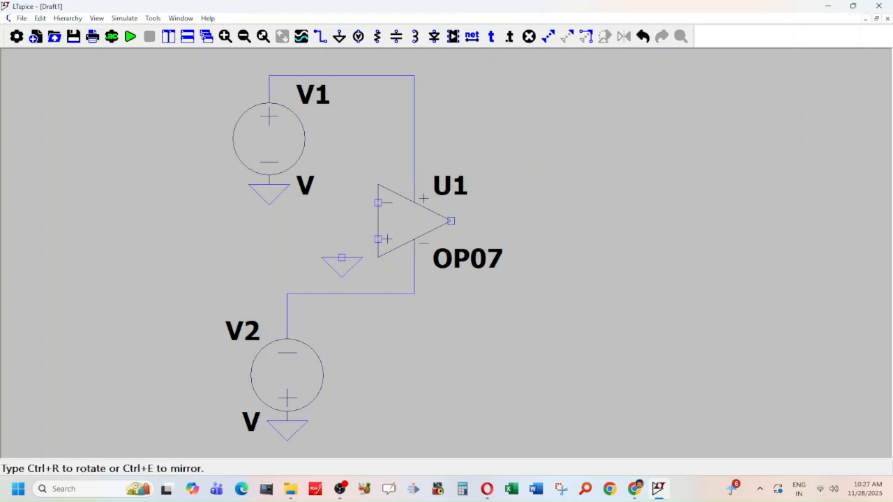
click(341, 257)
right_click(341, 257)
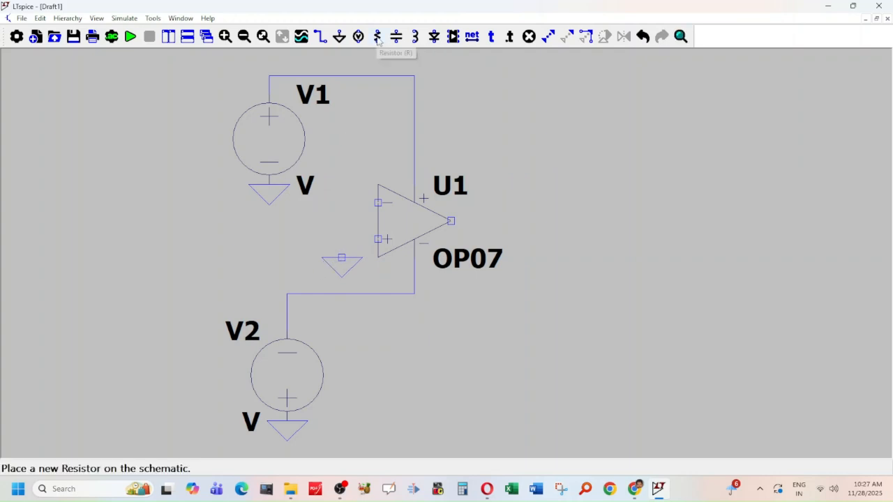
click(320, 37)
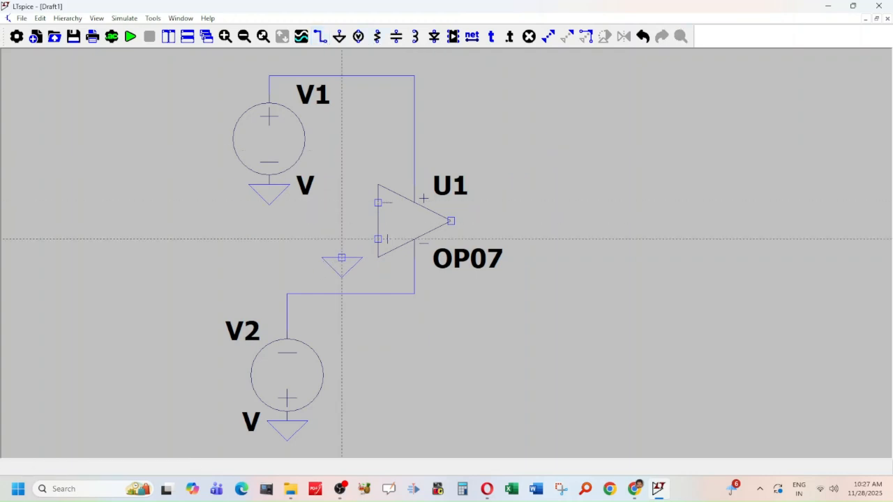
click(342, 258)
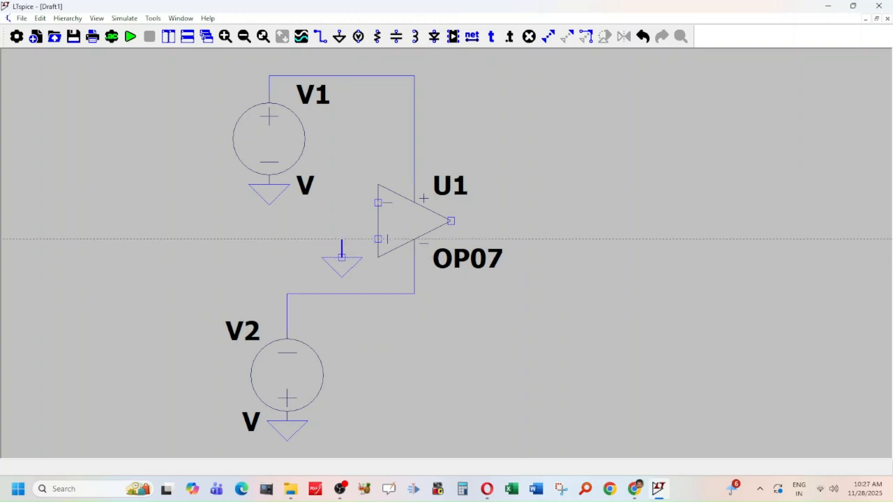
click(377, 238)
right_click(559, 203)
Place a vertical resistor R1 left of V1 and a horizontal resistor R2 just above the op-amp, and dismiss the storage notification.
click(377, 36)
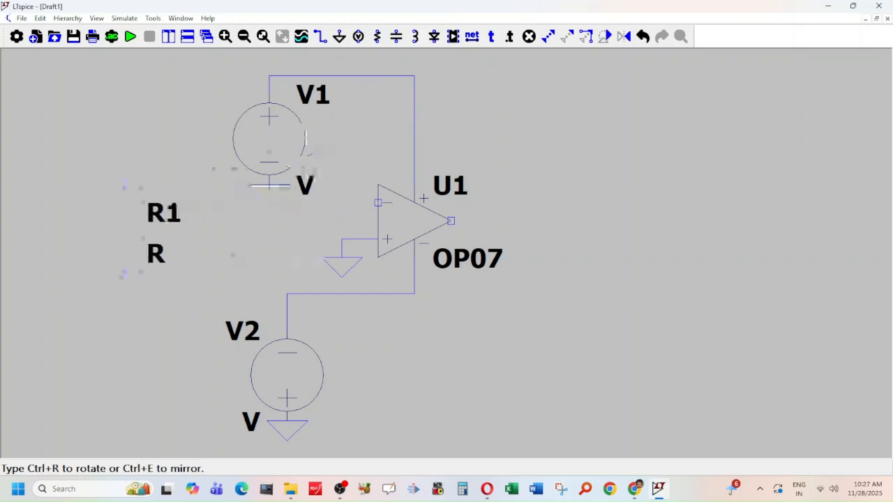
click(124, 184)
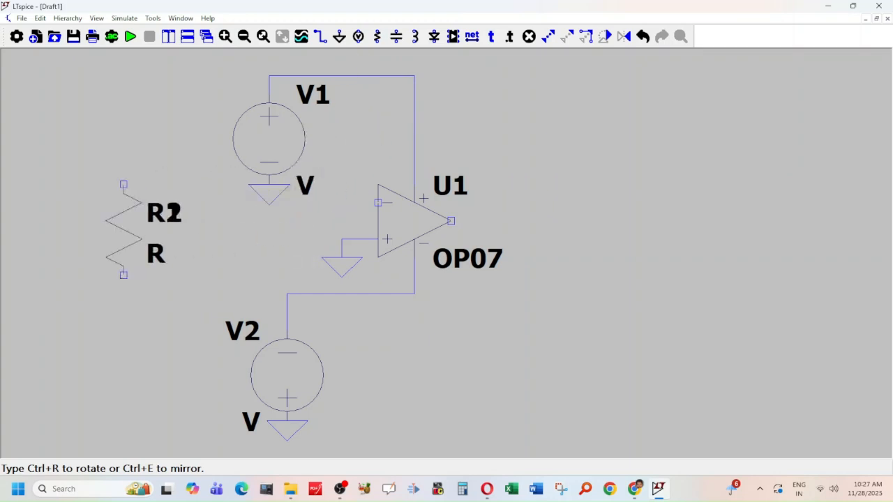
key(ctrl+r)
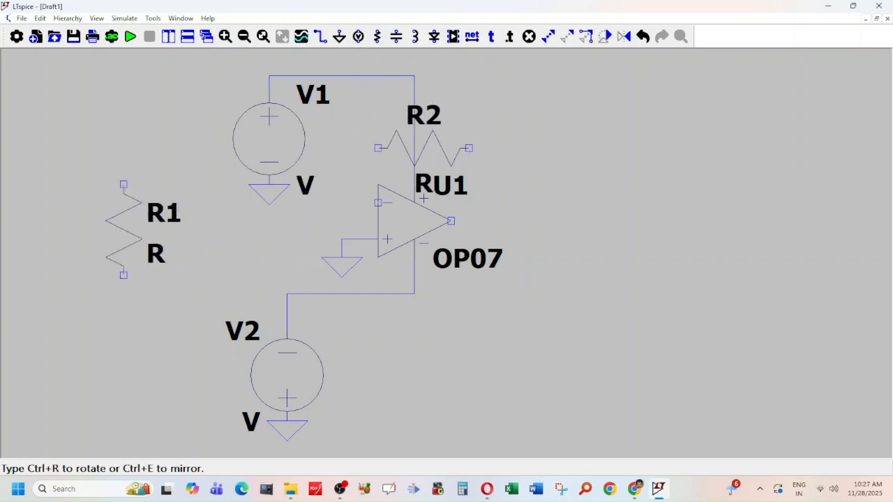
click(413, 147)
key(Escape)
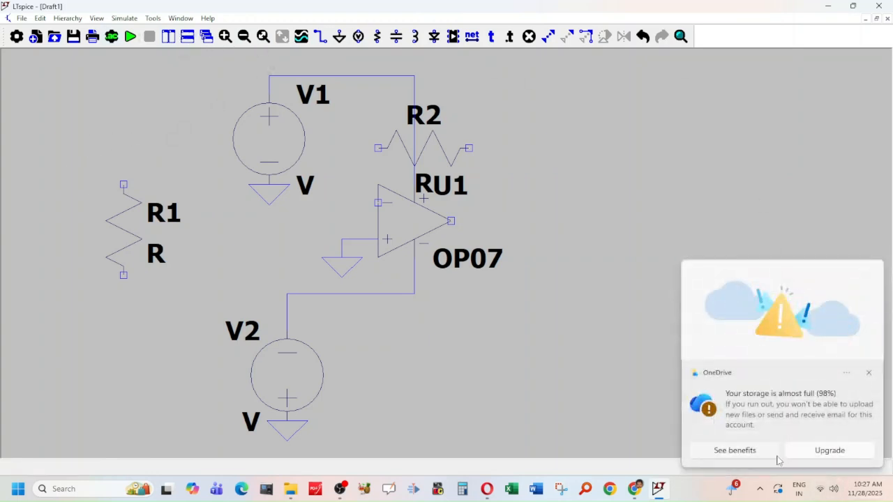
click(869, 374)
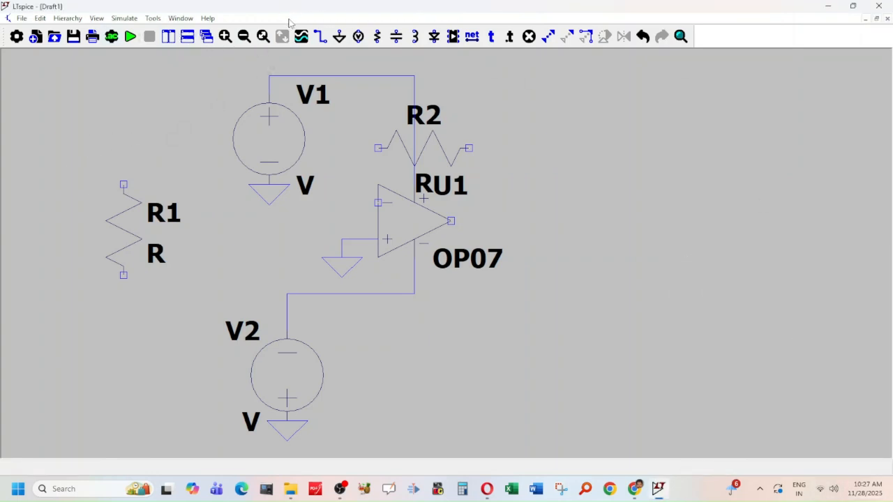
Wire the upper end of R1 to the op-amp's inverting input and join R2's left end to that wire.
click(123, 185)
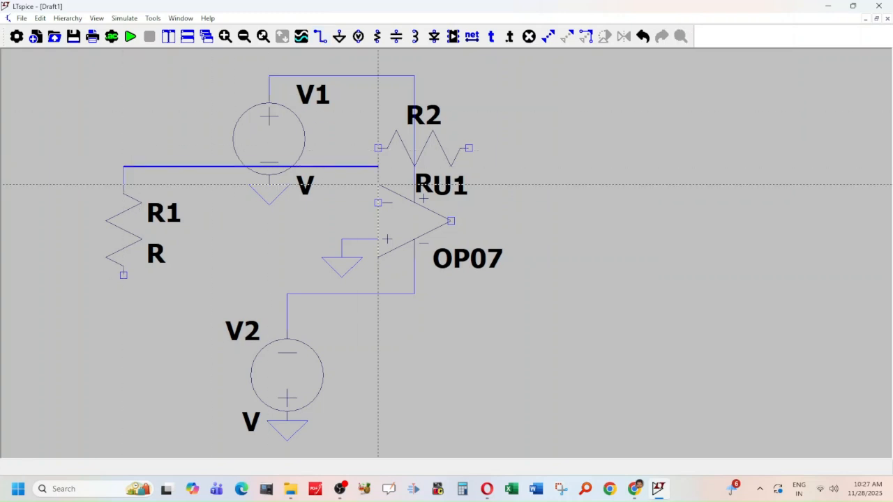
click(342, 167)
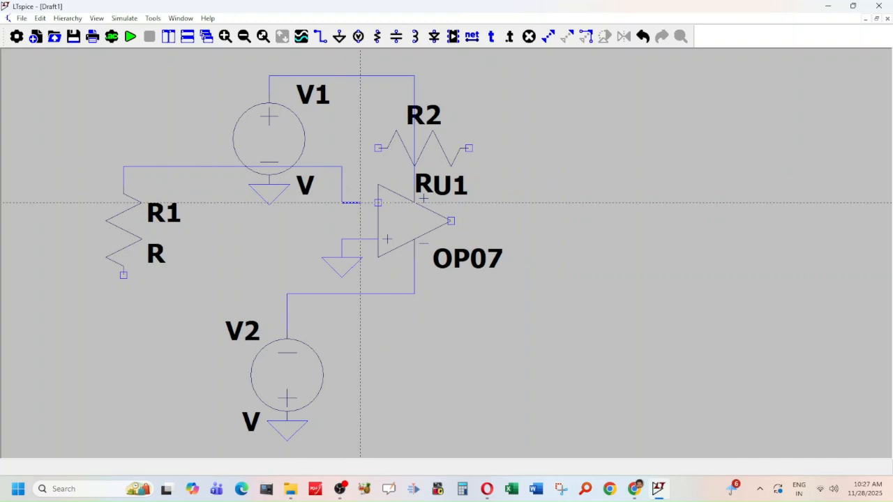
click(378, 203)
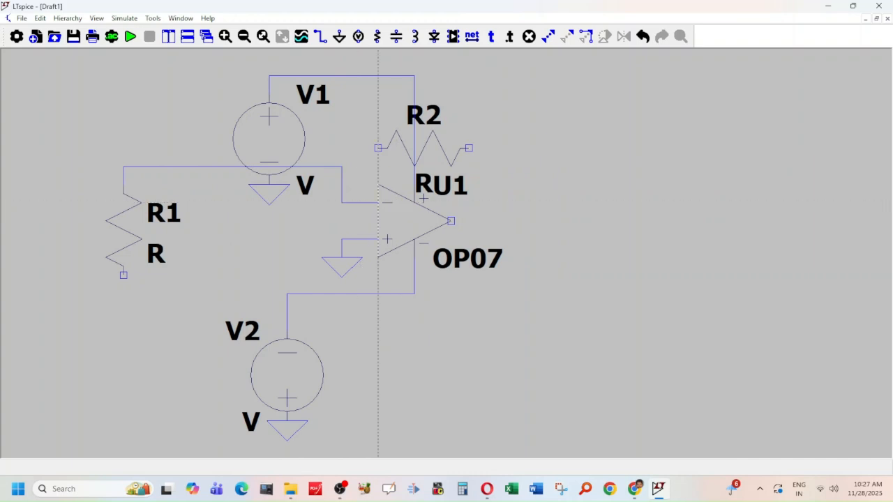
click(378, 147)
click(342, 148)
click(342, 167)
Draw an output wire extending right from the op-amp and connect R2's right end to it as feedback.
click(450, 221)
click(542, 220)
click(469, 148)
click(468, 220)
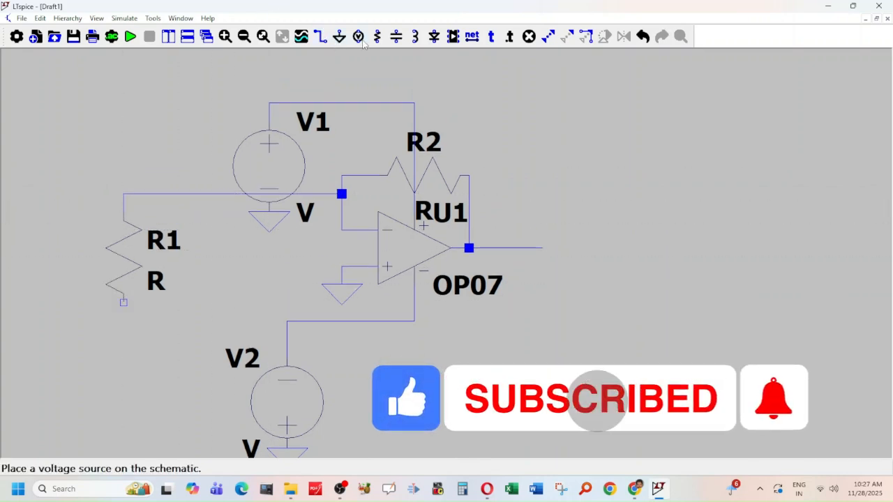
Place a third voltage source directly under R1, with its positive terminal on the resistor's lower end.
click(357, 36)
click(124, 302)
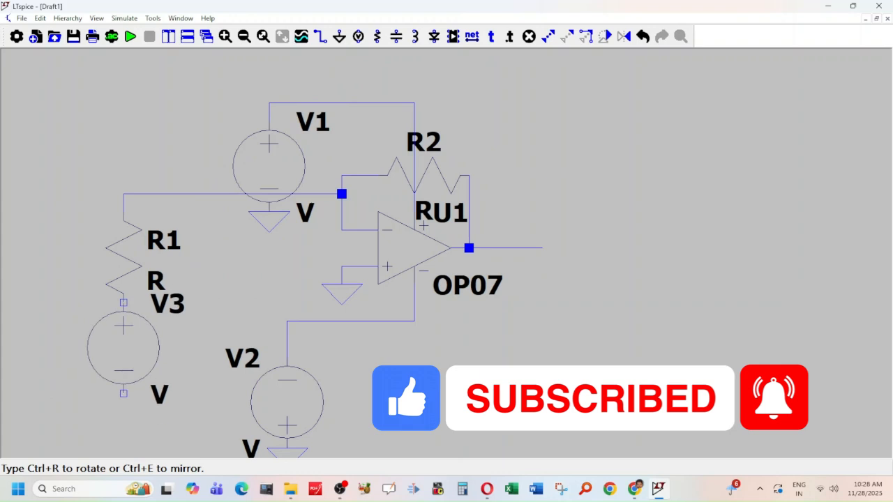
click(124, 348)
key(Escape)
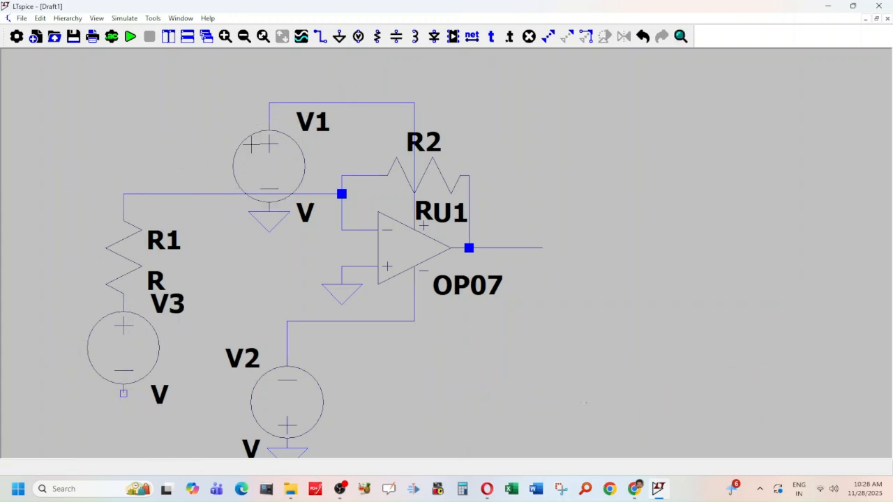
Attach a ground symbol to the negative terminal of V3.
click(339, 37)
click(124, 394)
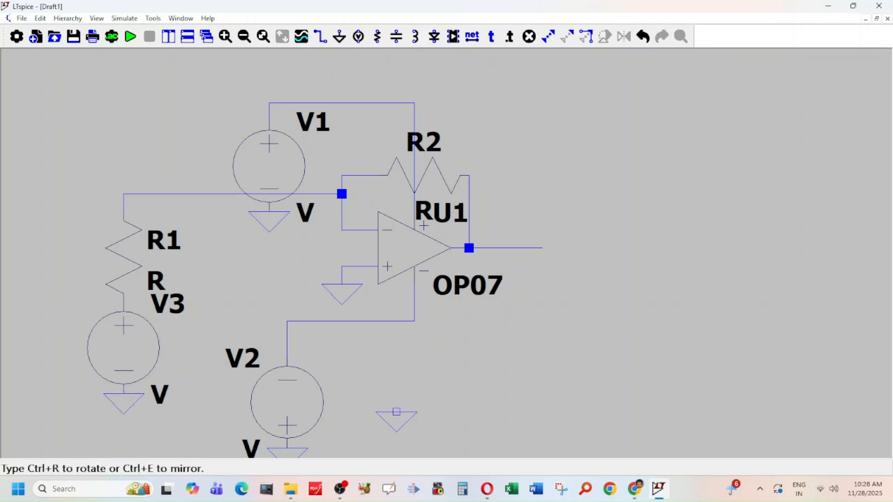
scroll(398, 376, down, 3)
key(Escape)
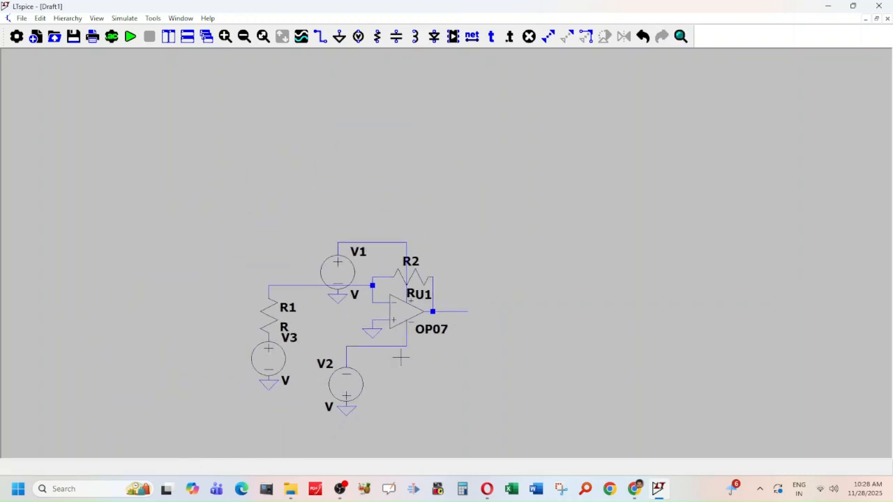
Set the DC values of the supply sources V1 and V2 to 12V each.
drag(446, 342, 426, 230)
scroll(427, 232, up, 3)
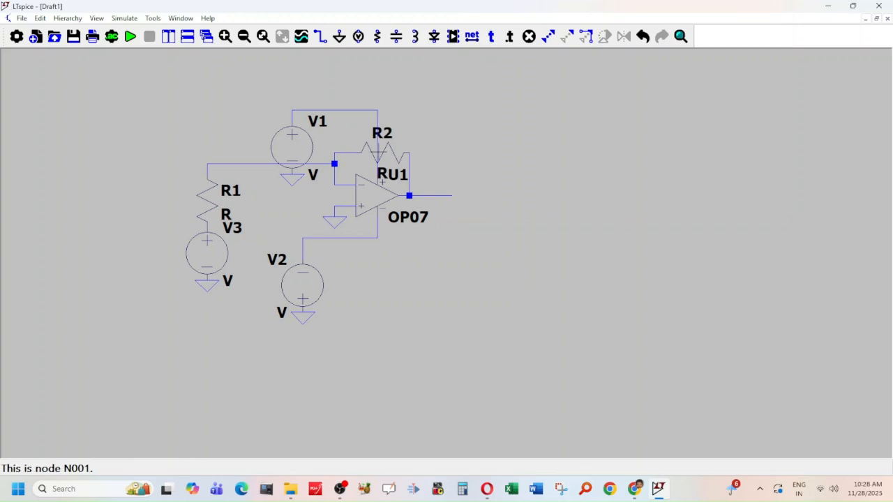
right_click(298, 147)
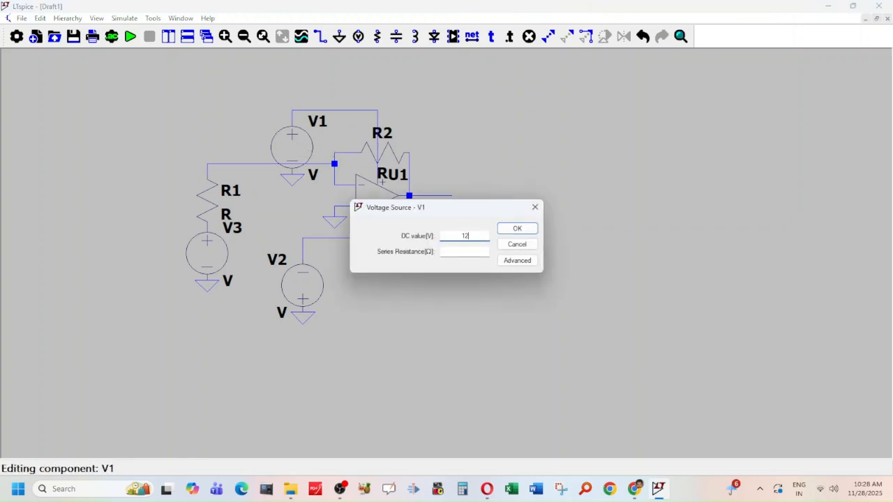
text(12V)
click(533, 228)
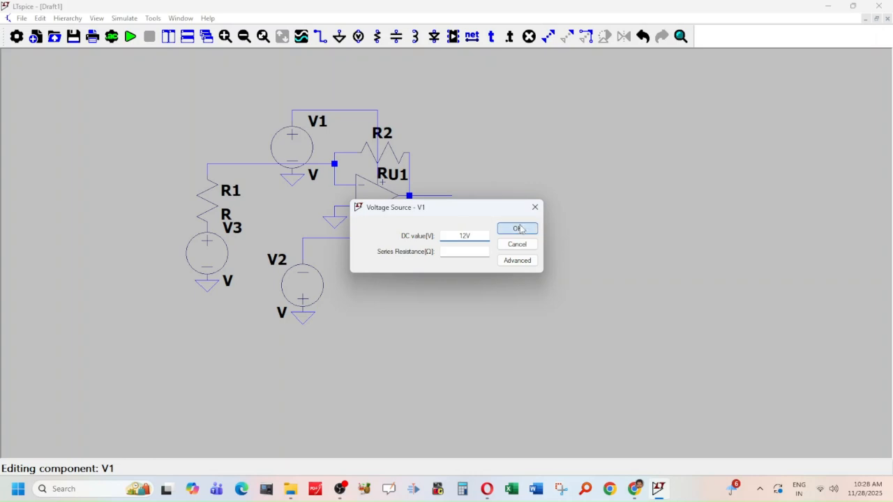
right_click(312, 291)
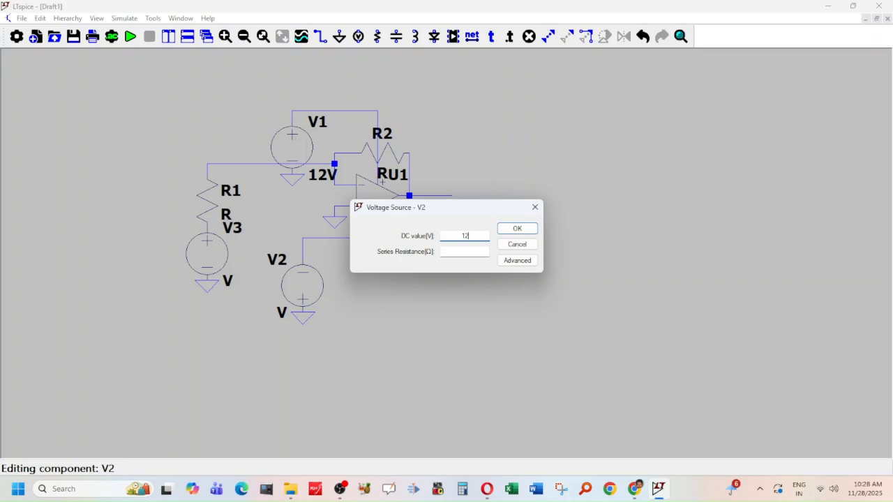
click(525, 230)
Set the resistance of the feedback resistor R2 to 10k.
scroll(522, 177, up, 3)
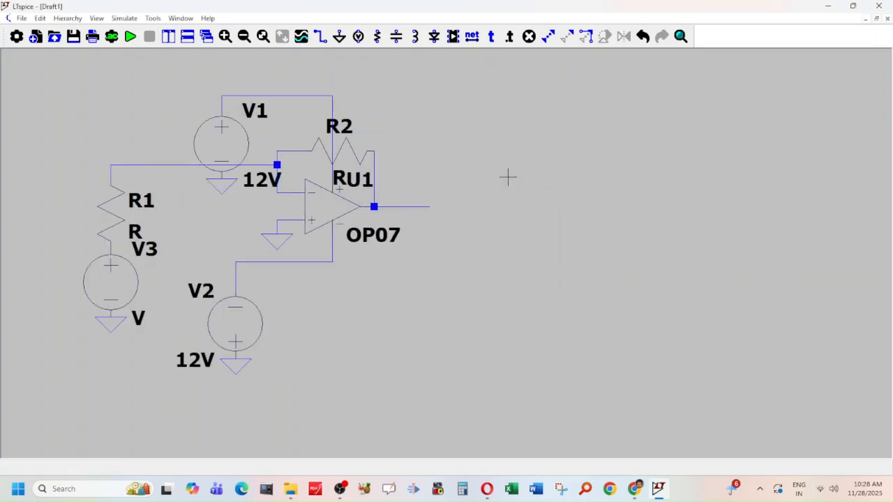
right_click(351, 154)
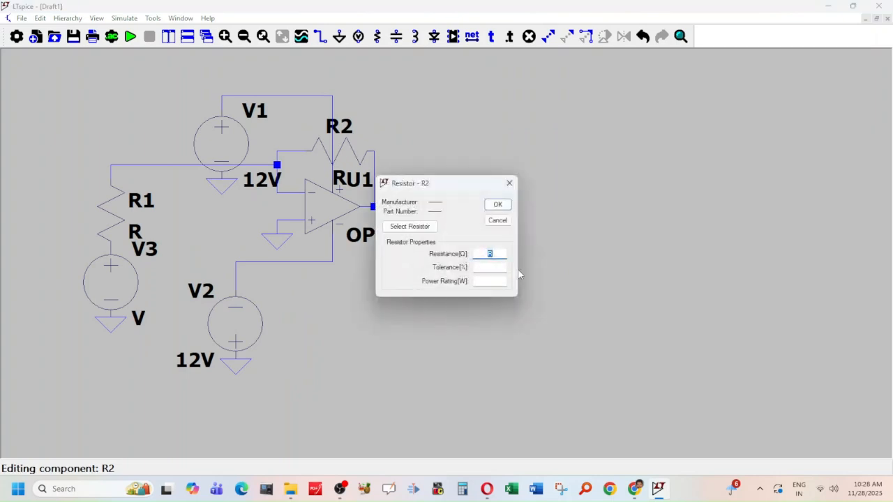
text(10k)
click(495, 205)
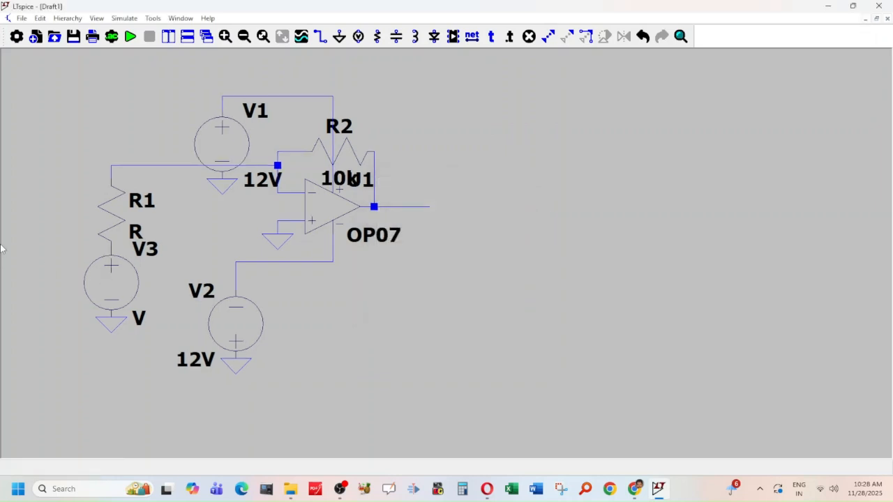
Set the input resistor R1 to 1k and the DC value of the input source V3 to 1V.
right_click(111, 221)
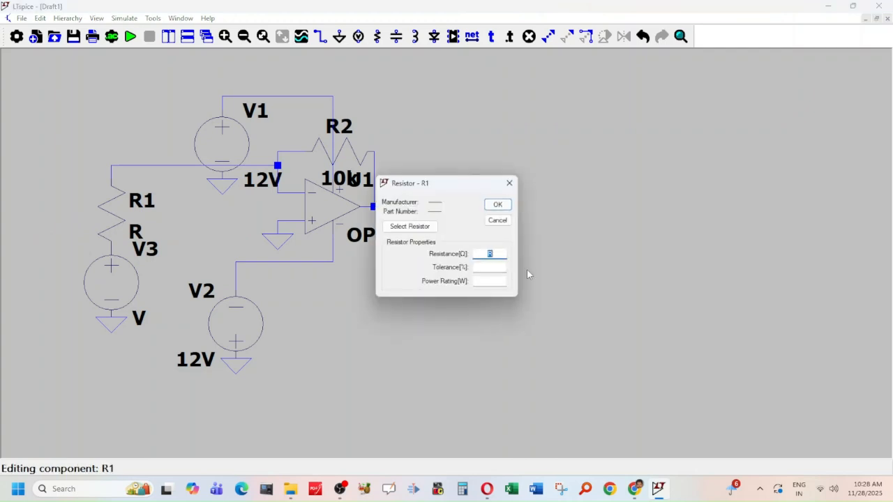
text(1k)
click(502, 210)
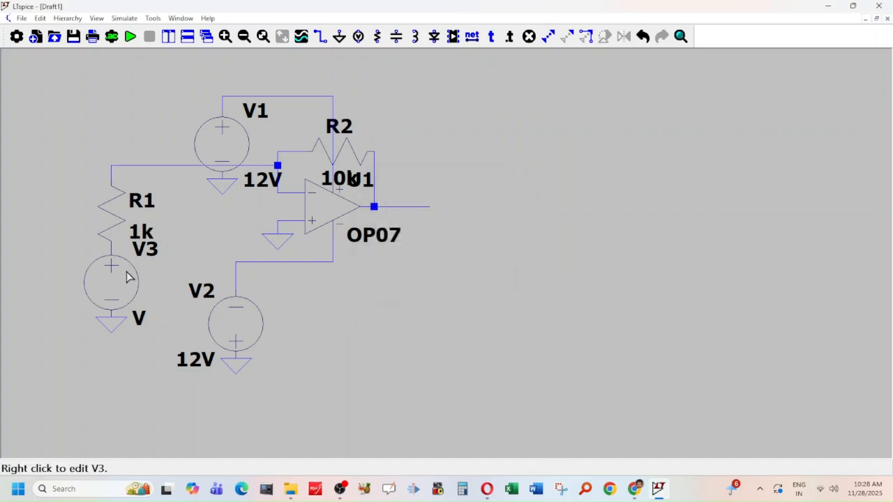
right_click(110, 286)
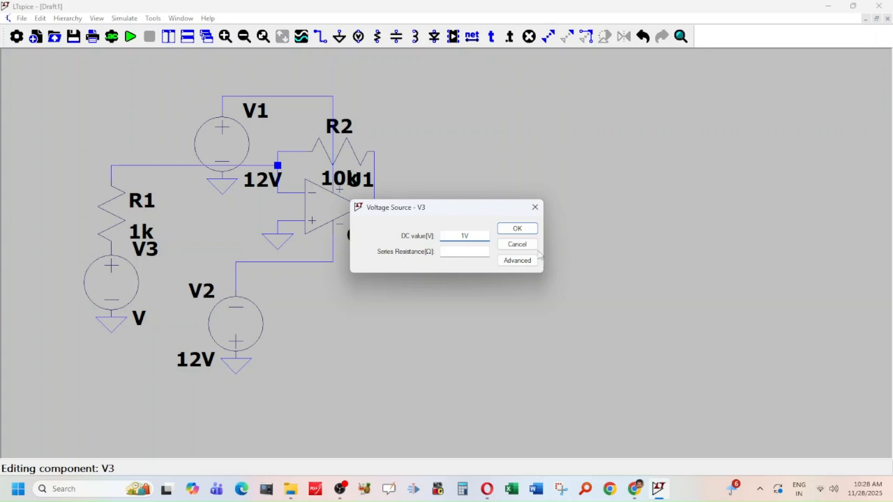
click(514, 229)
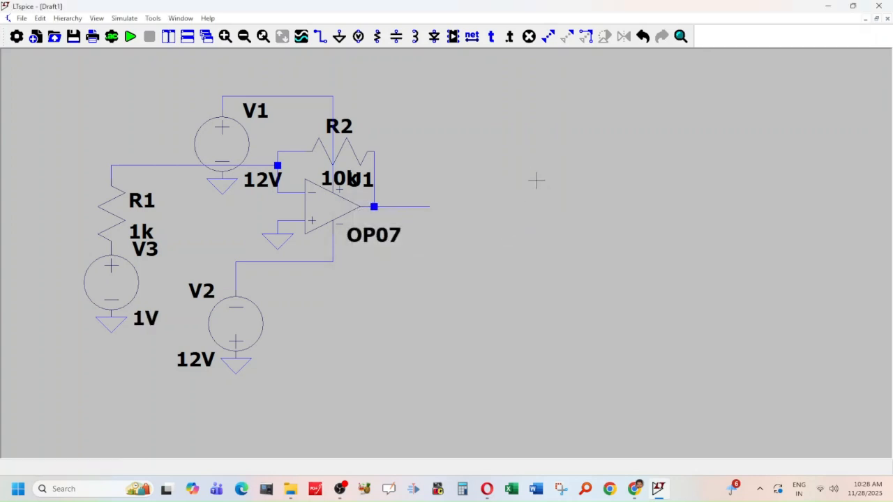
Configure a transient analysis with stop time .1 and data saving from 0, placing the directive above the op-amp circuit.
click(111, 38)
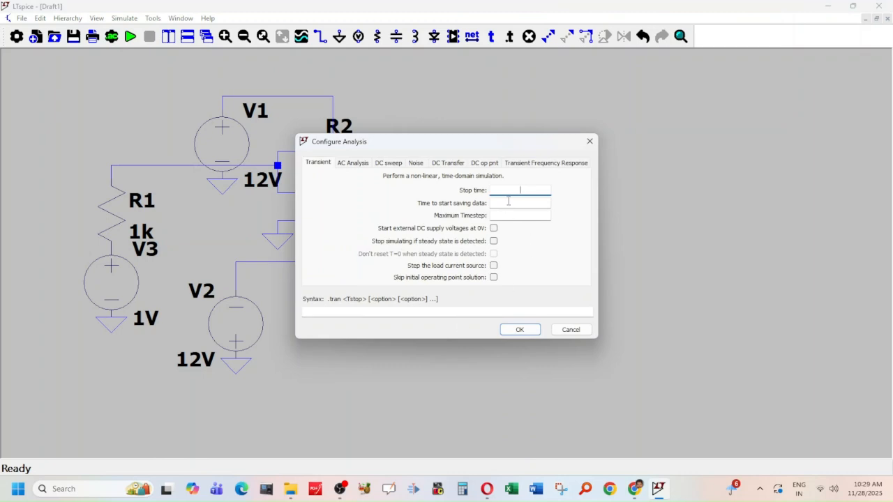
text(.1)
click(522, 203)
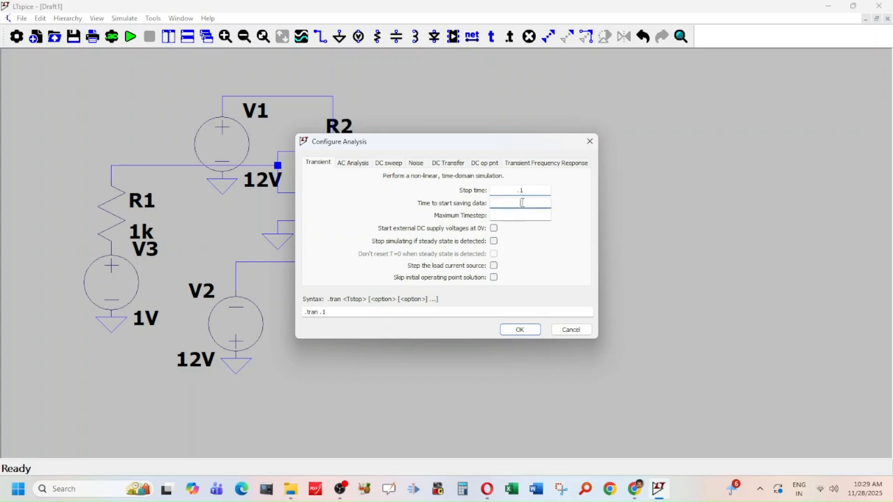
text(0)
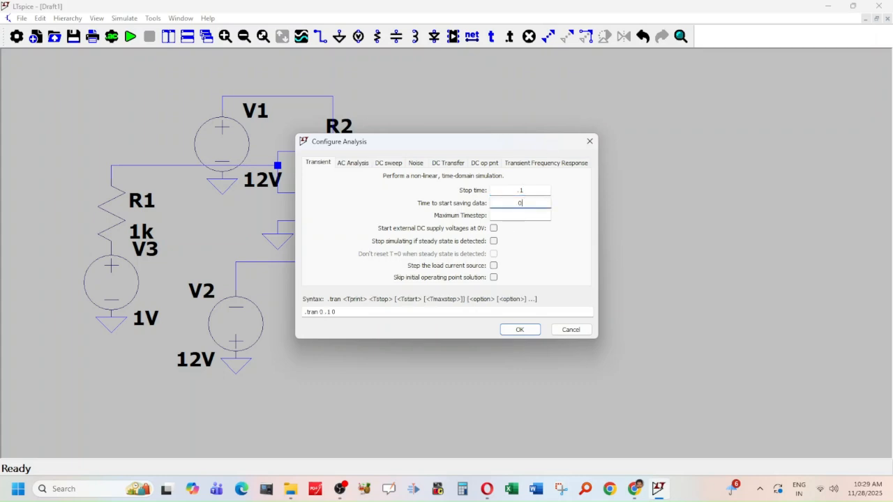
click(520, 329)
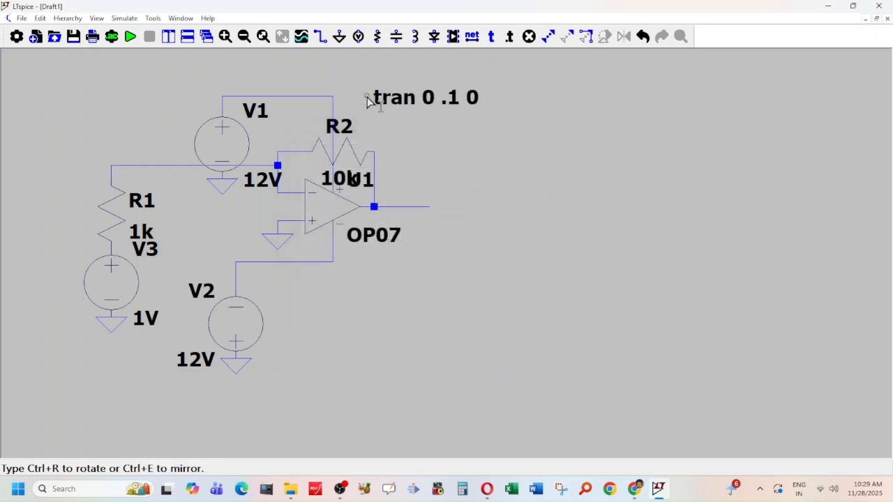
click(368, 98)
Run the simulation and plot the input voltage between R1 and V3 together with the op-amp output voltage.
click(130, 37)
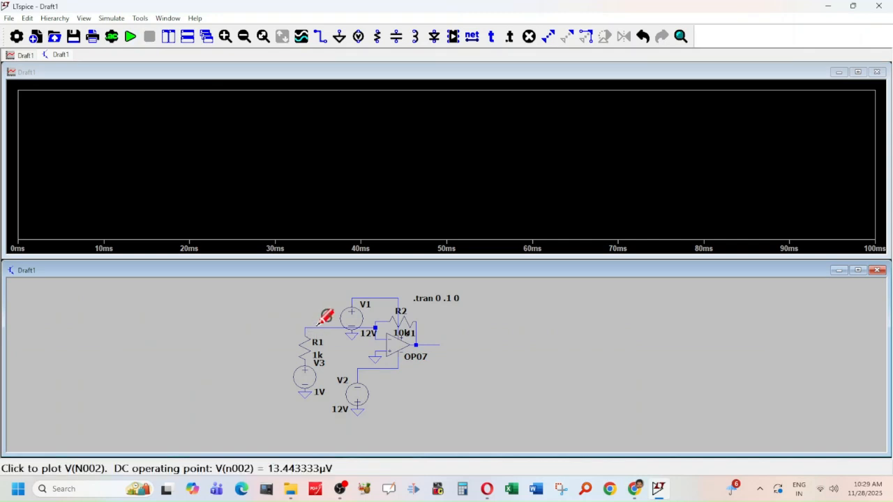
click(306, 362)
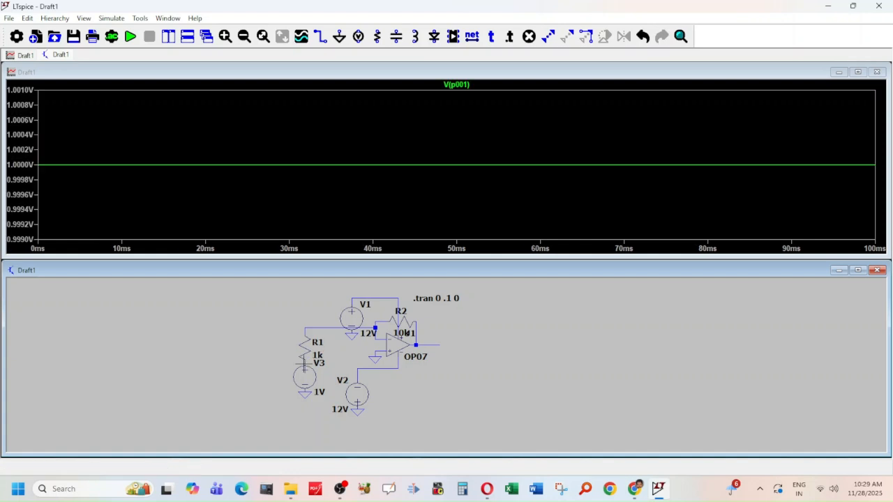
click(429, 345)
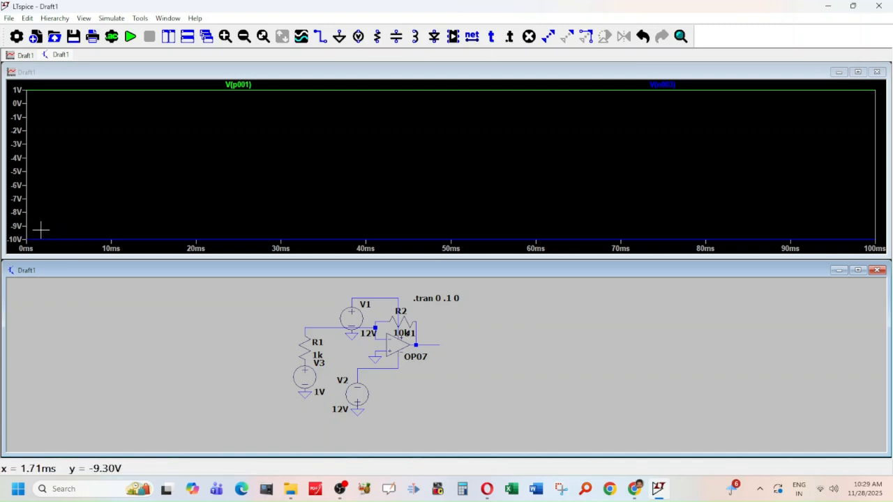
Set the feedback resistor R2 to 5k and rerun the simulation, plotting only the op-amp output voltage.
right_click(402, 320)
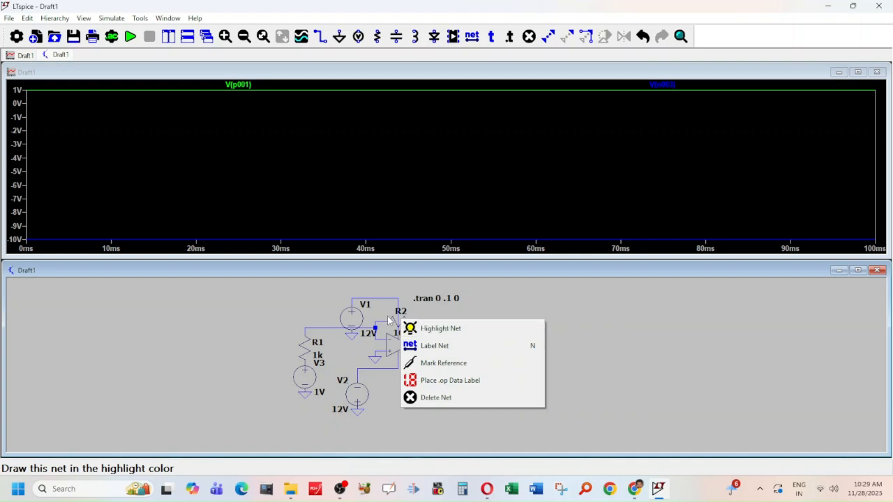
right_click(394, 320)
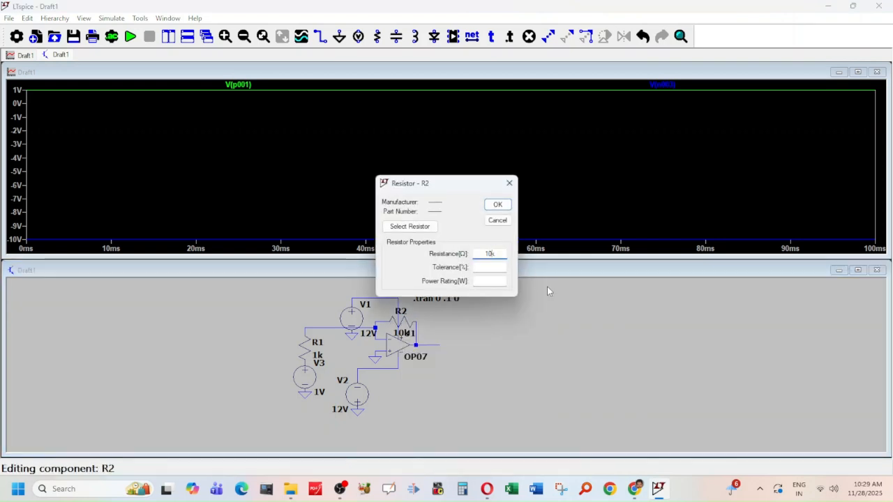
key(BackSpace)
key(BackSpace)
key(BackSpace)
text(5k)
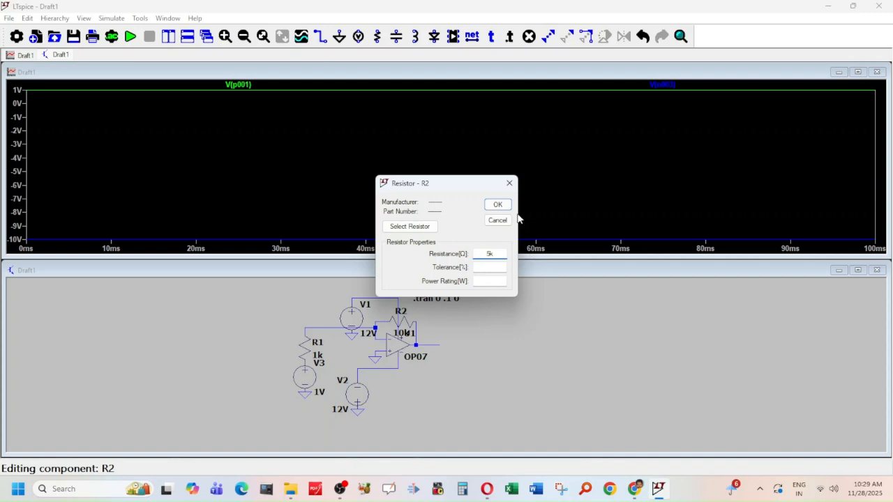
click(497, 204)
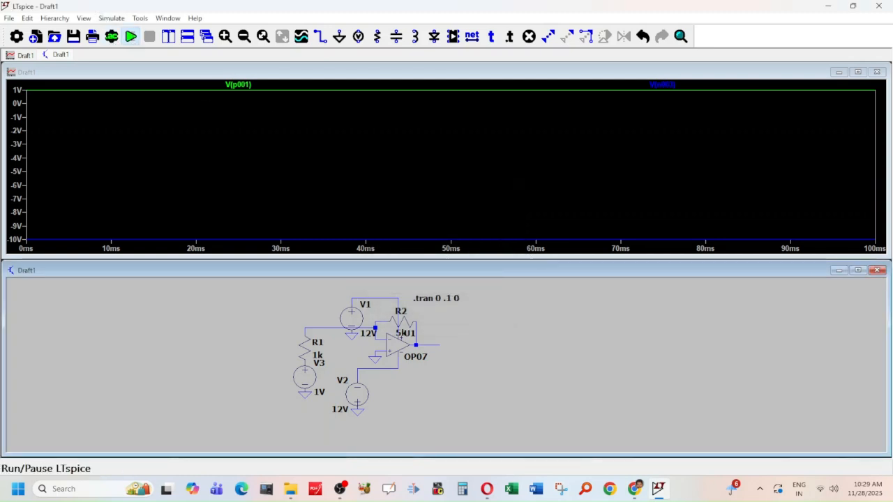
click(130, 37)
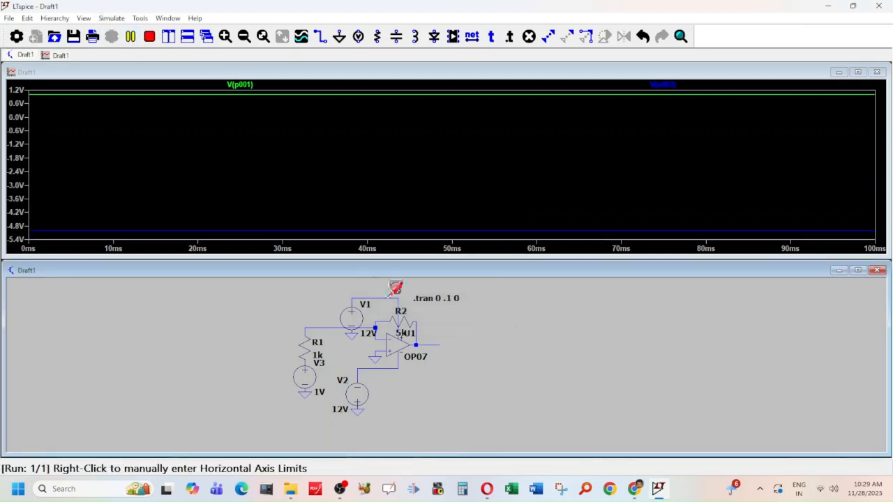
click(439, 338)
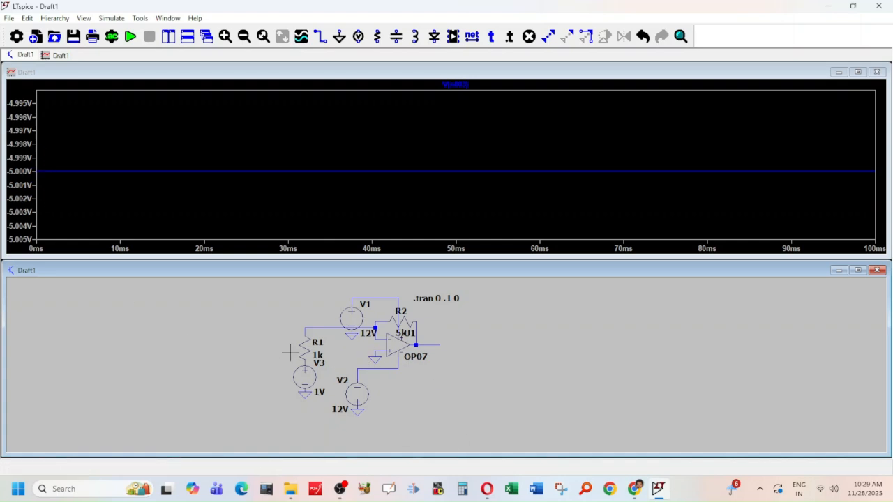
Change V3 to a SINE source with DC offset 0, amplitude 1 V and frequency 50 Hz.
right_click(309, 381)
click(517, 259)
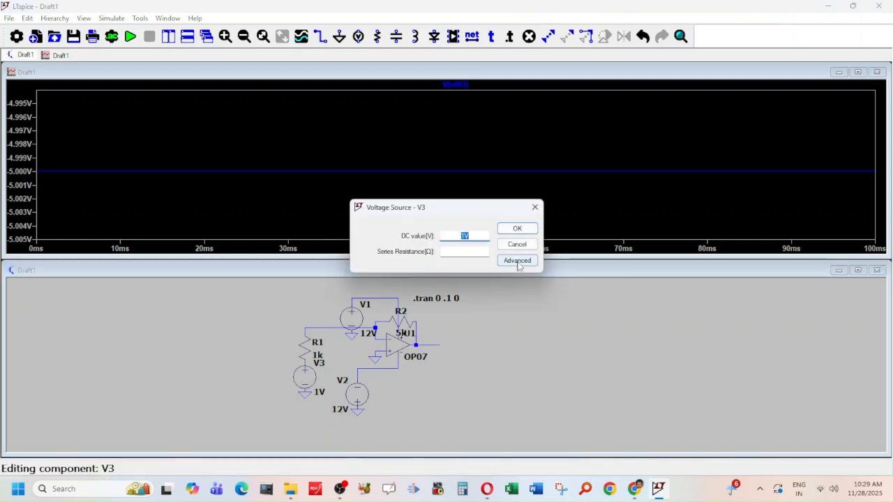
click(296, 162)
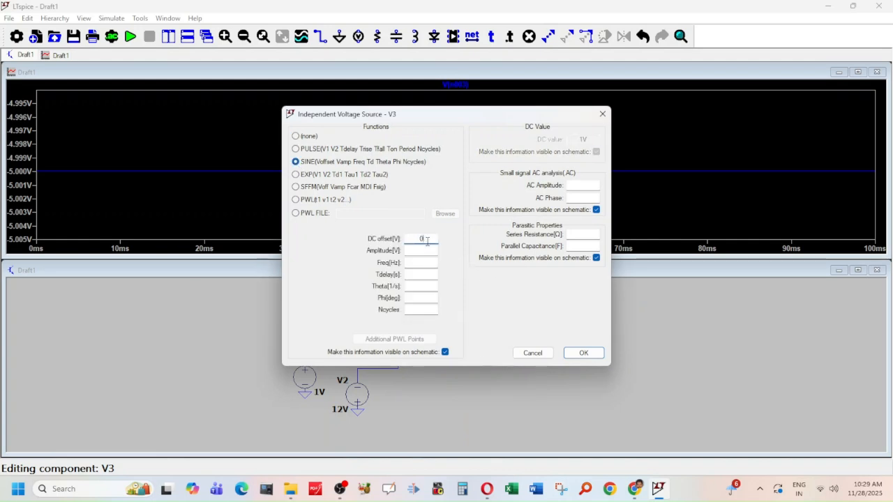
click(429, 251)
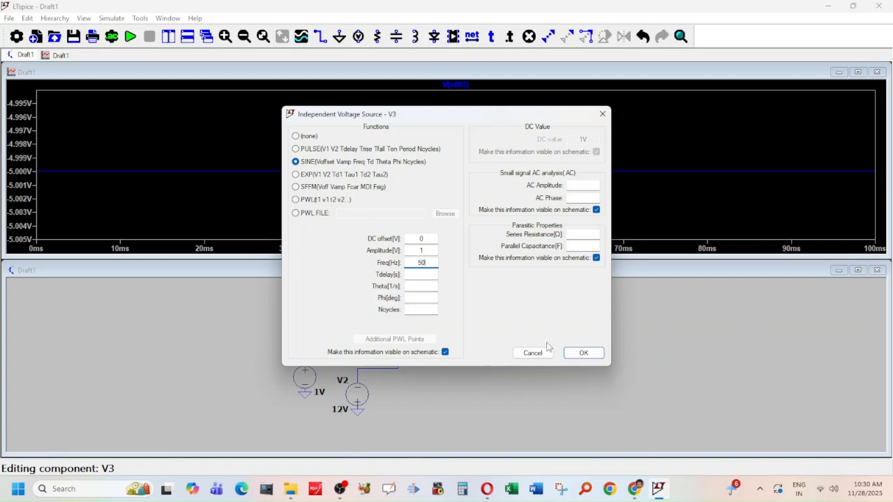
click(583, 353)
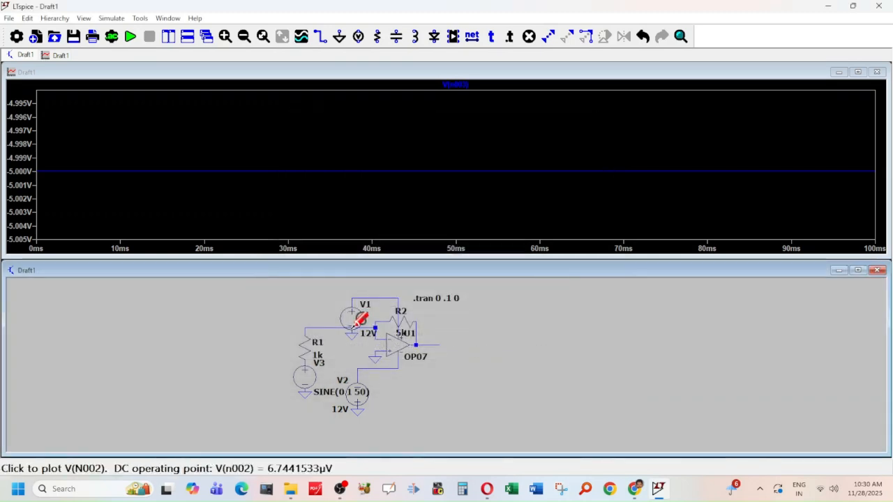
Rerun the simulation and plot the sine input between R1 and V3 along with the op-amp output voltage.
click(304, 357)
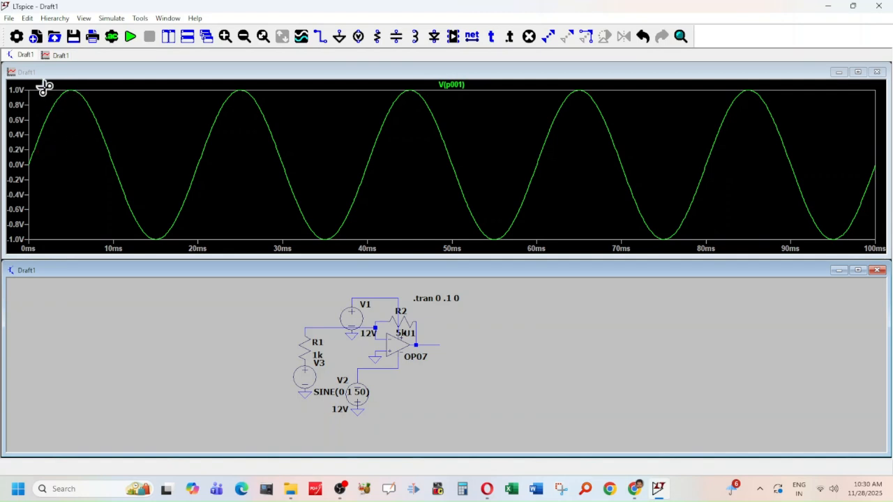
click(438, 342)
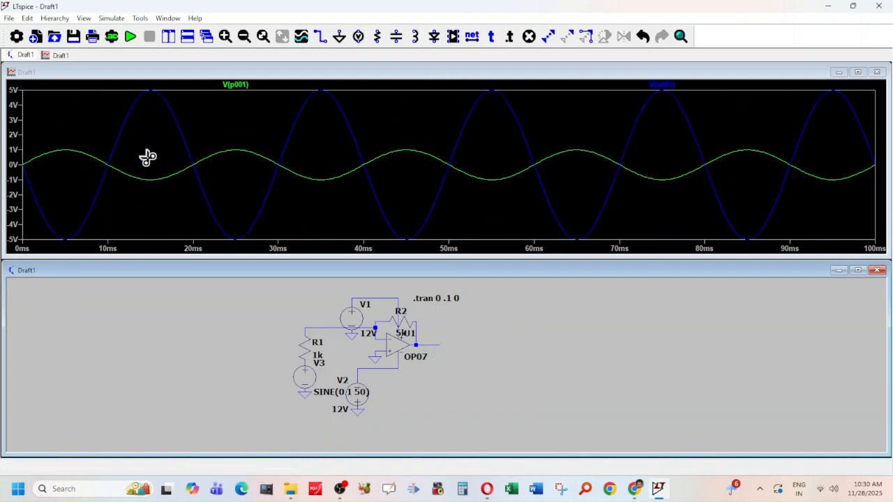
Set the feedback resistor R2 to 10k and rerun the simulation with the sine input.
right_click(401, 316)
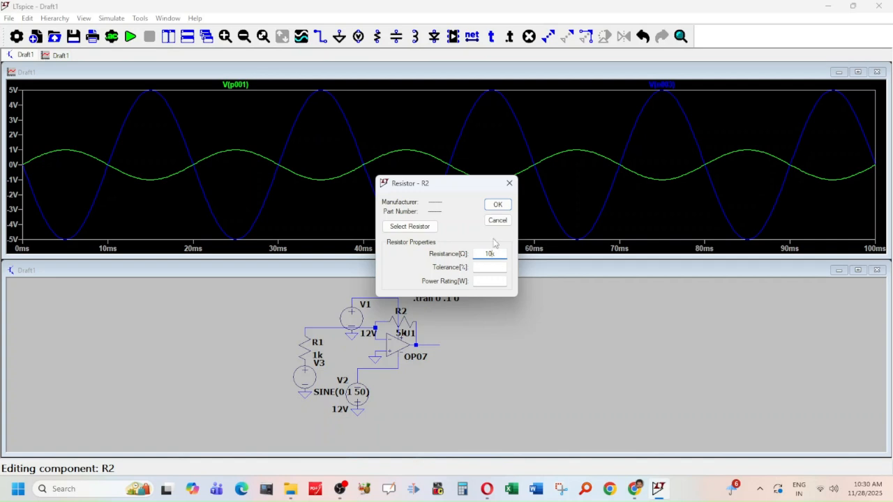
click(497, 204)
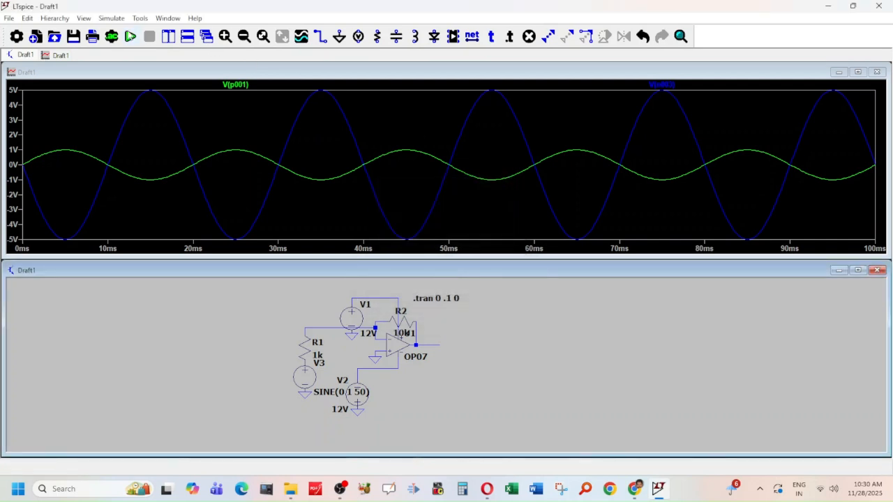
click(131, 36)
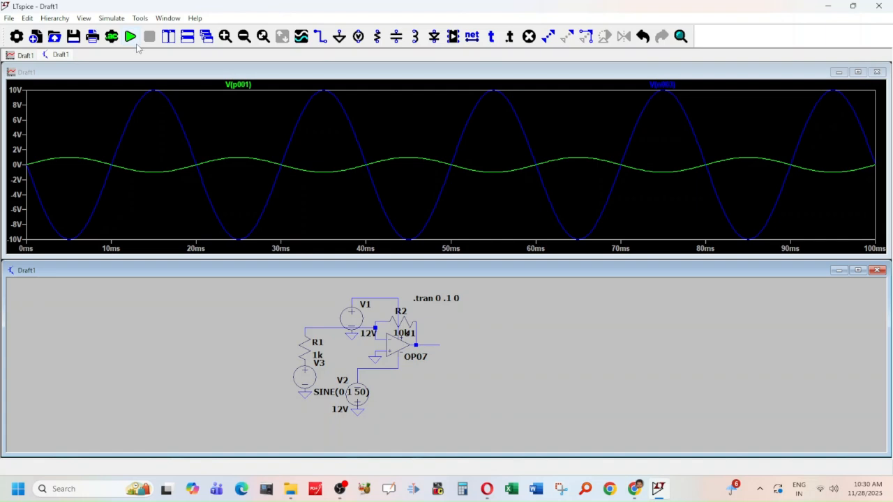
mouse_move(668, 488)
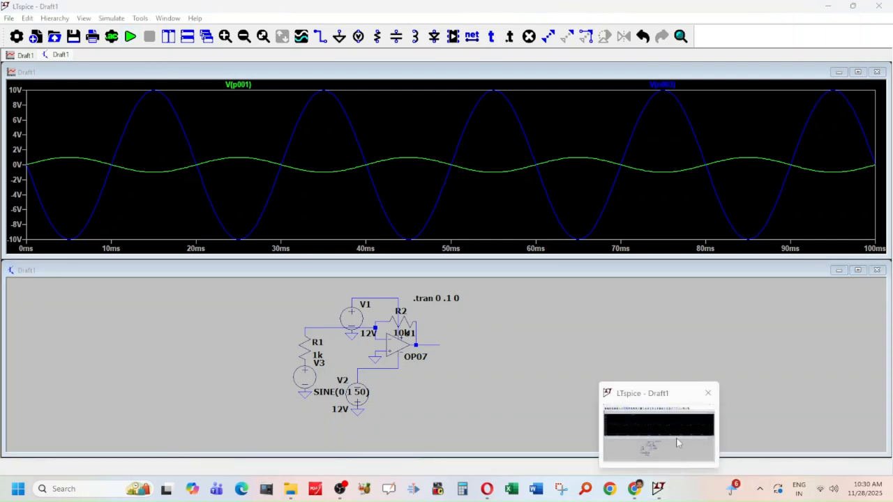